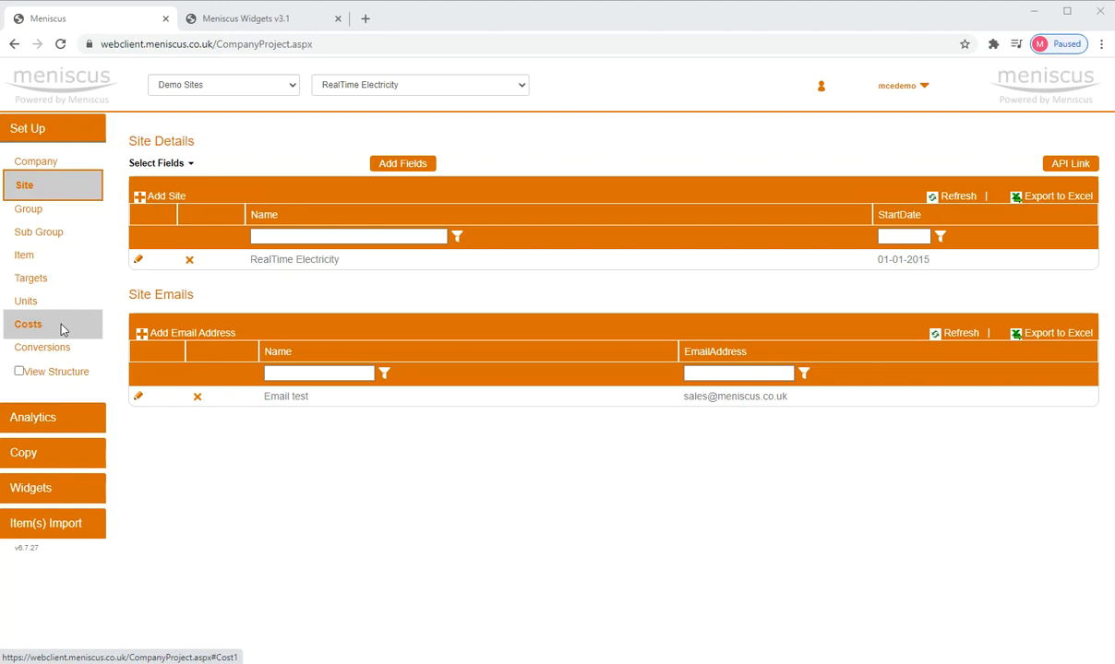
Create a Multi Trend chart comparing Daily electricity use - channel 1 and channel 3 over the Last Calendar Year.
{"action": "left_click", "coordinate": [42, 420]}
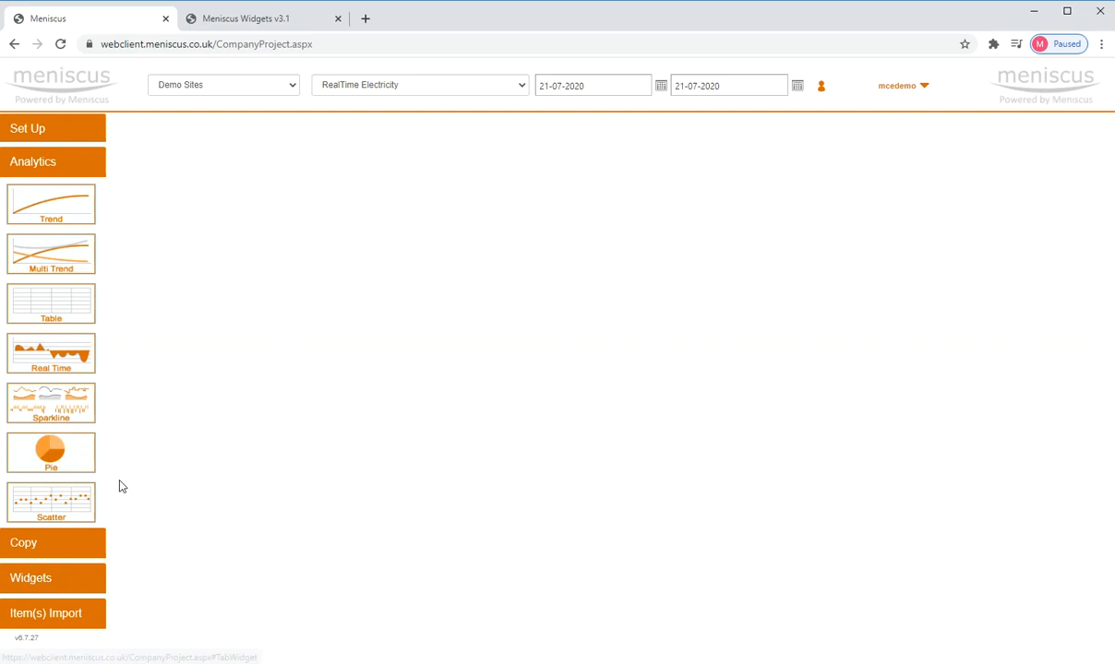
{"action": "left_click", "coordinate": [43, 254]}
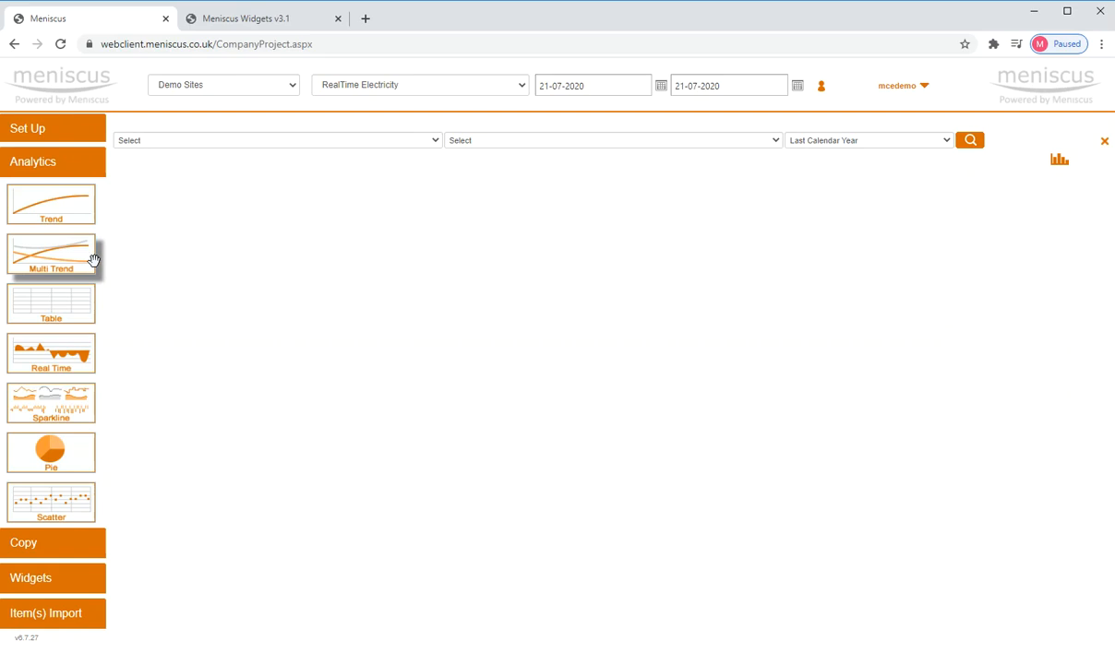
{"action": "left_click", "coordinate": [415, 140]}
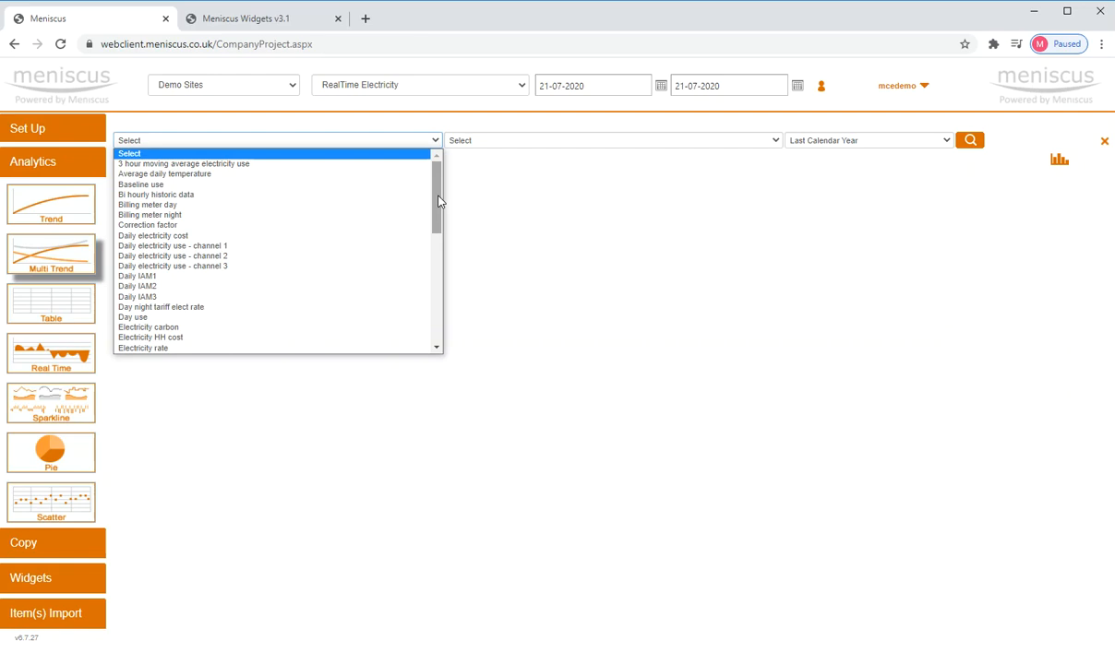
{"action": "left_click", "coordinate": [248, 246]}
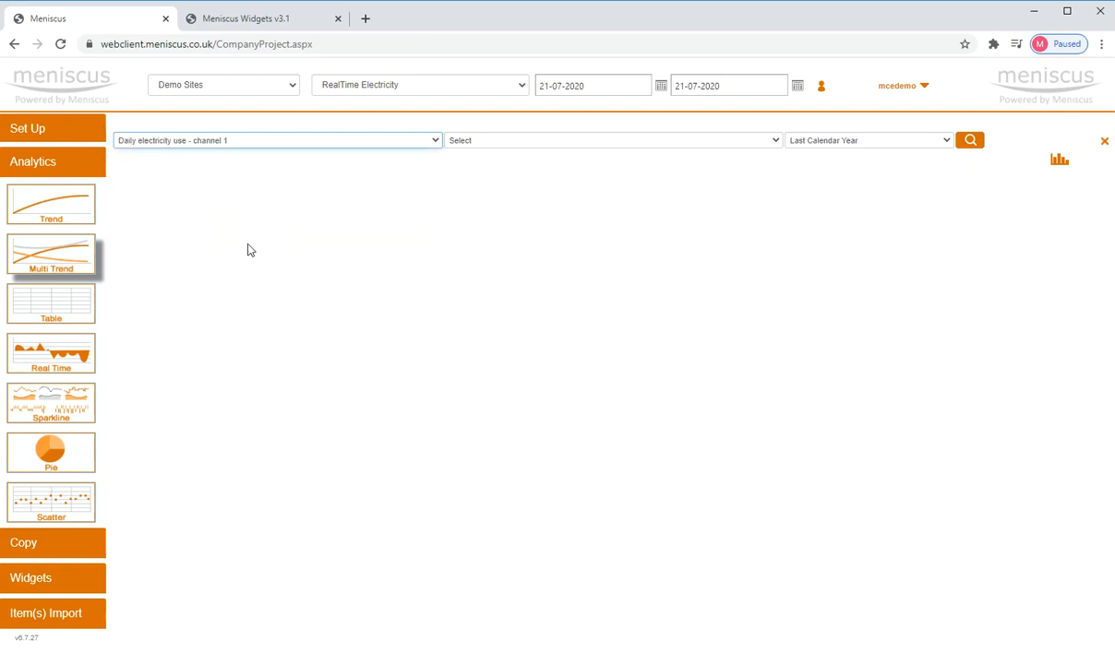
{"action": "left_click", "coordinate": [497, 144]}
{"action": "left_click", "coordinate": [554, 258]}
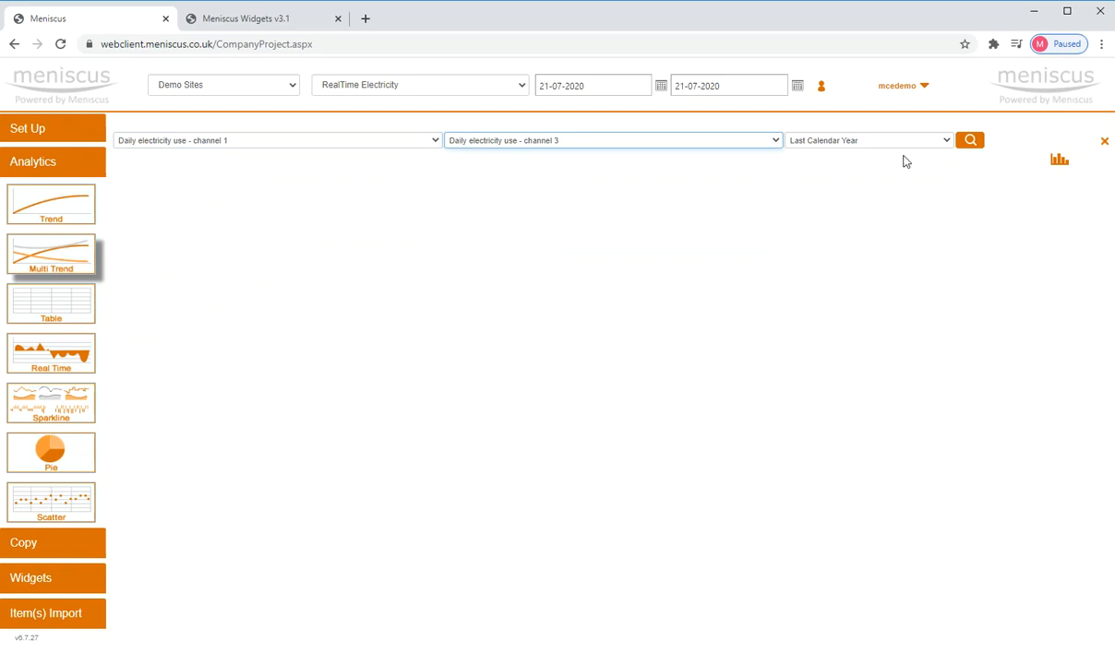
{"action": "left_click", "coordinate": [969, 142]}
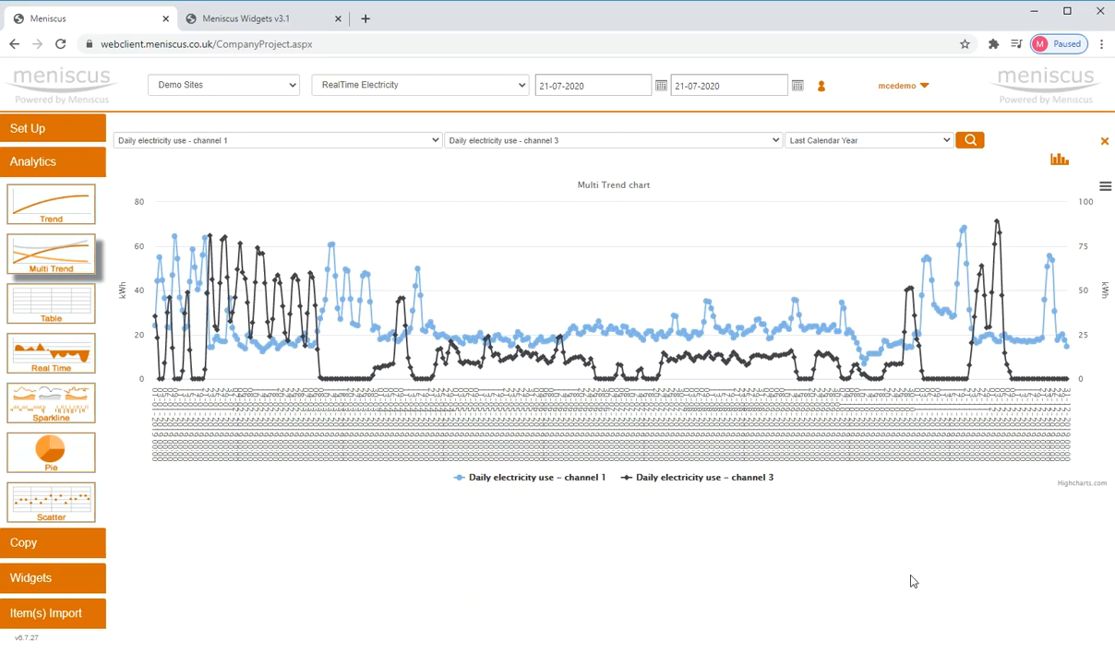
{"action": "left_click", "coordinate": [434, 141]}
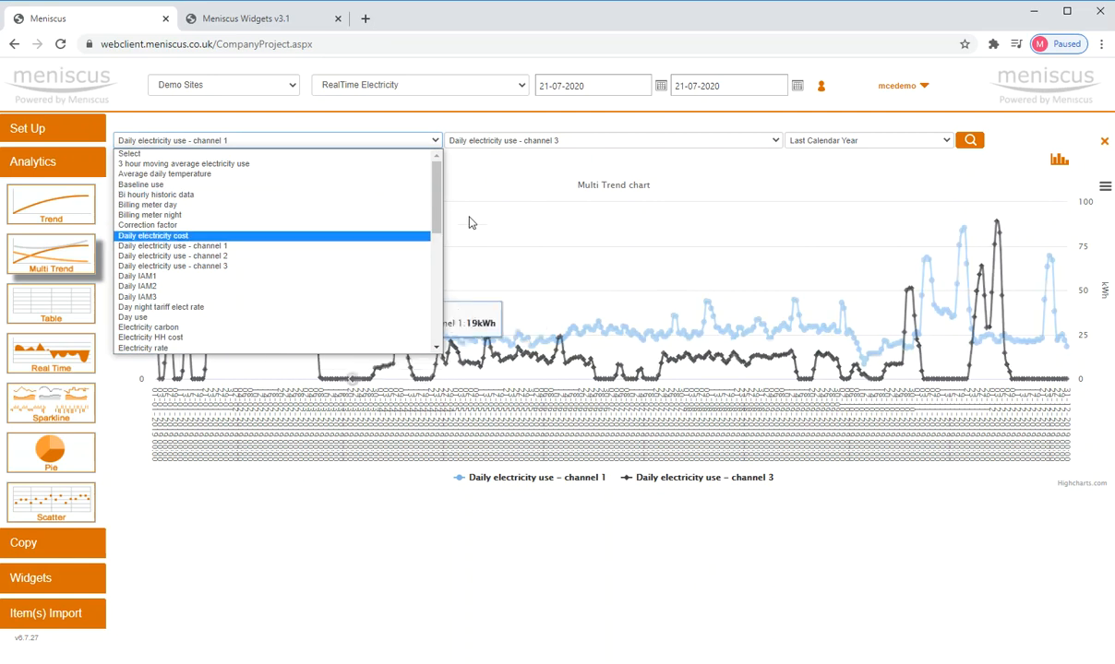
{"action": "left_click", "coordinate": [836, 600]}
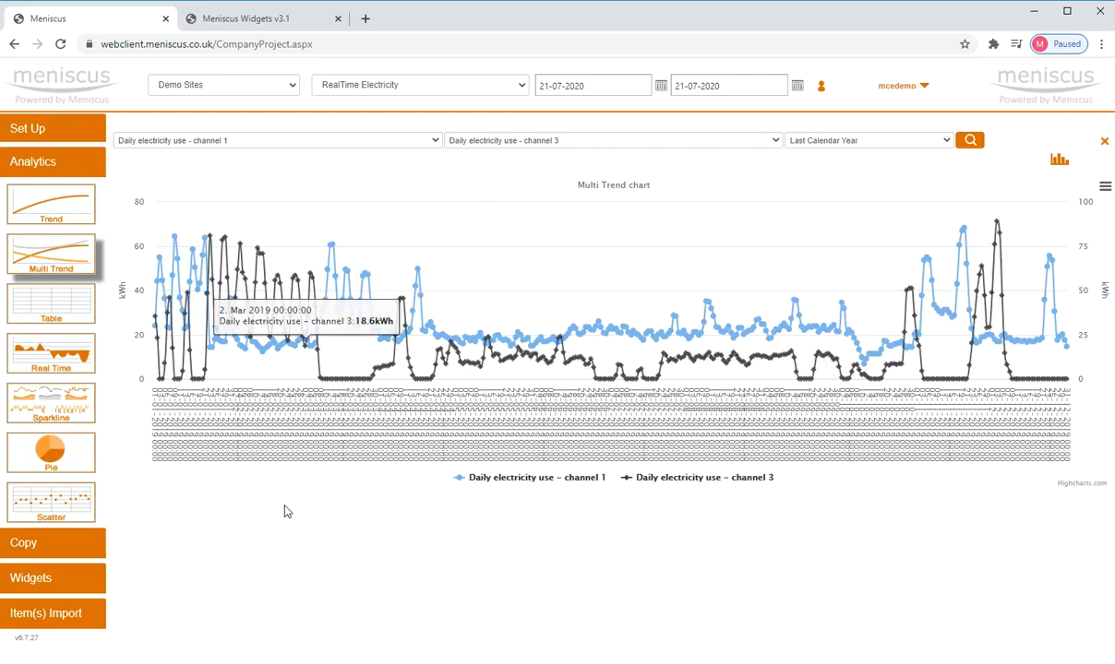
Add a Real Time chart and select the items Electricity use - channel 1 and Electricity use - channel 3.
{"action": "left_click", "coordinate": [53, 365]}
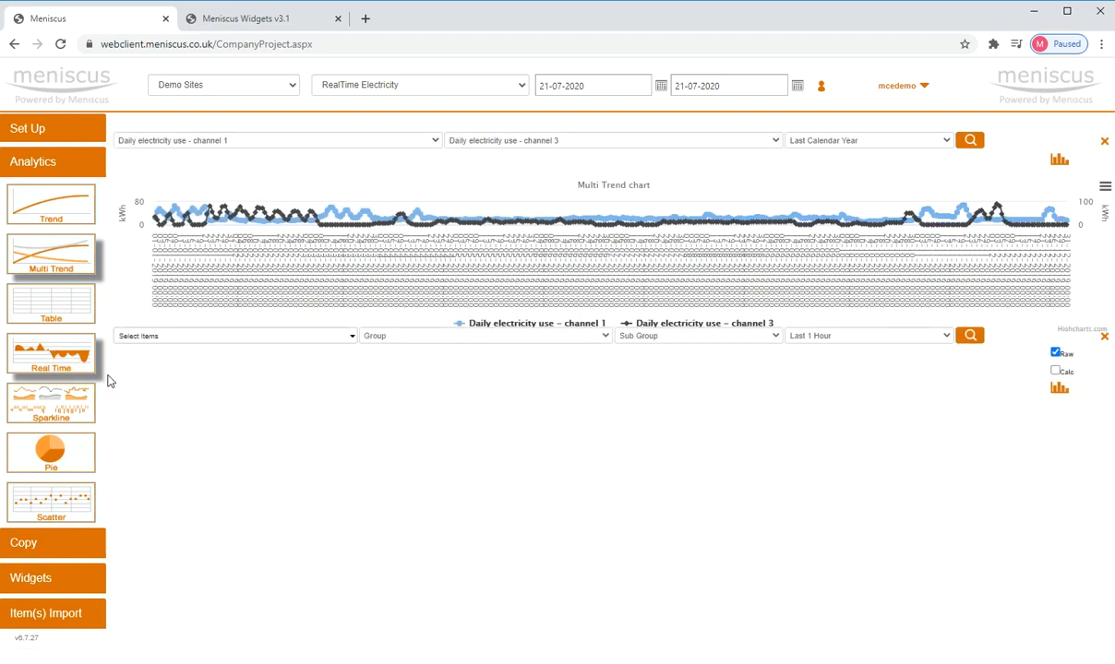
{"action": "left_click", "coordinate": [352, 338]}
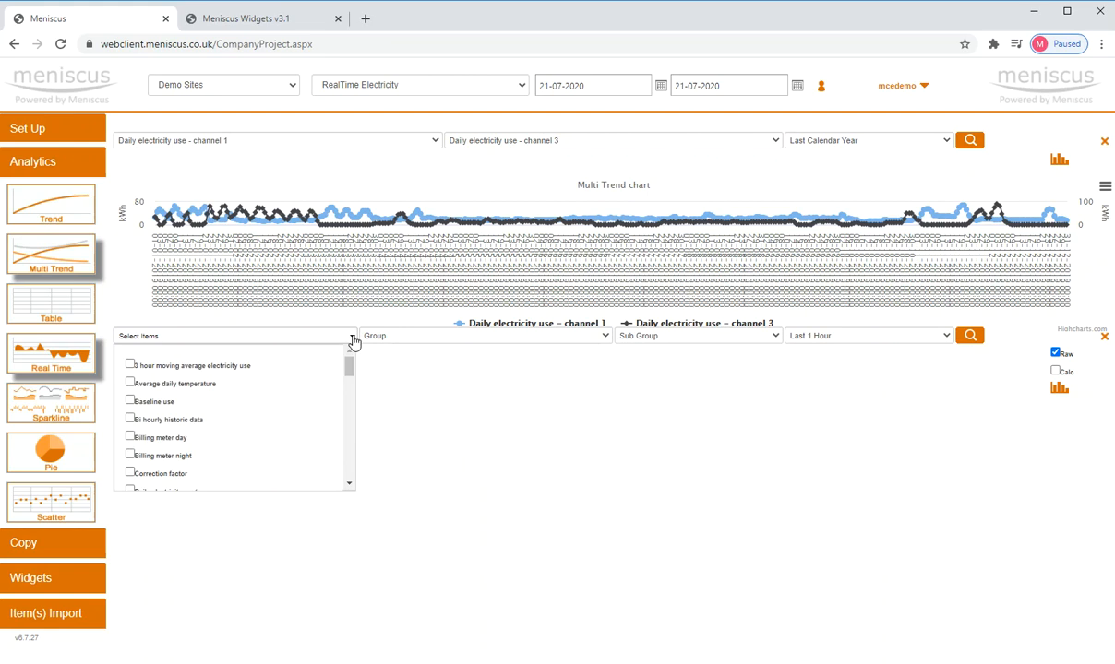
{"action": "left_click_drag", "start_coordinate": [348, 372], "coordinate": [349, 415]}
{"action": "left_click", "coordinate": [130, 406]}
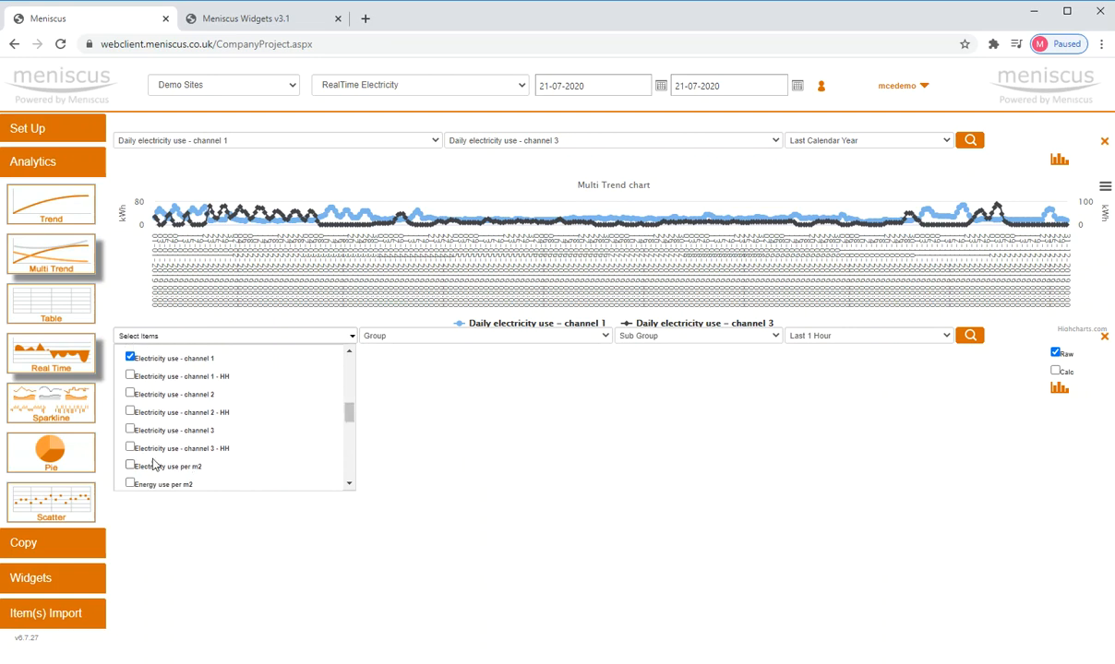
{"action": "left_click", "coordinate": [130, 429]}
Set the Real Time chart's period to Last 12 Hour and plot the selected items.
{"action": "left_click", "coordinate": [406, 337]}
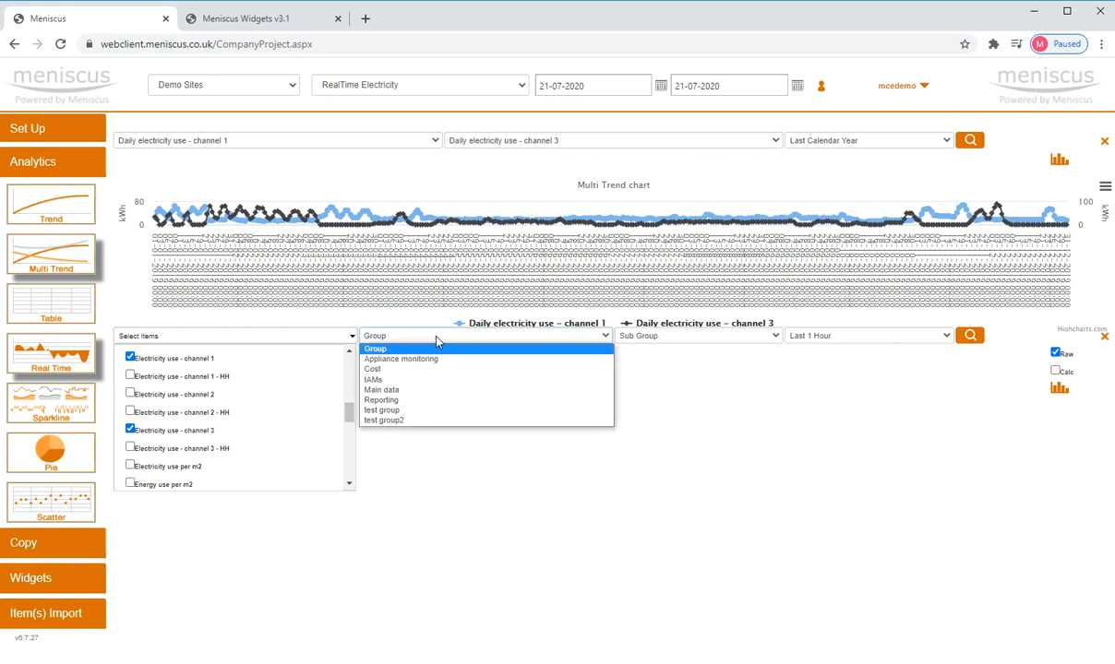
{"action": "left_click", "coordinate": [724, 494]}
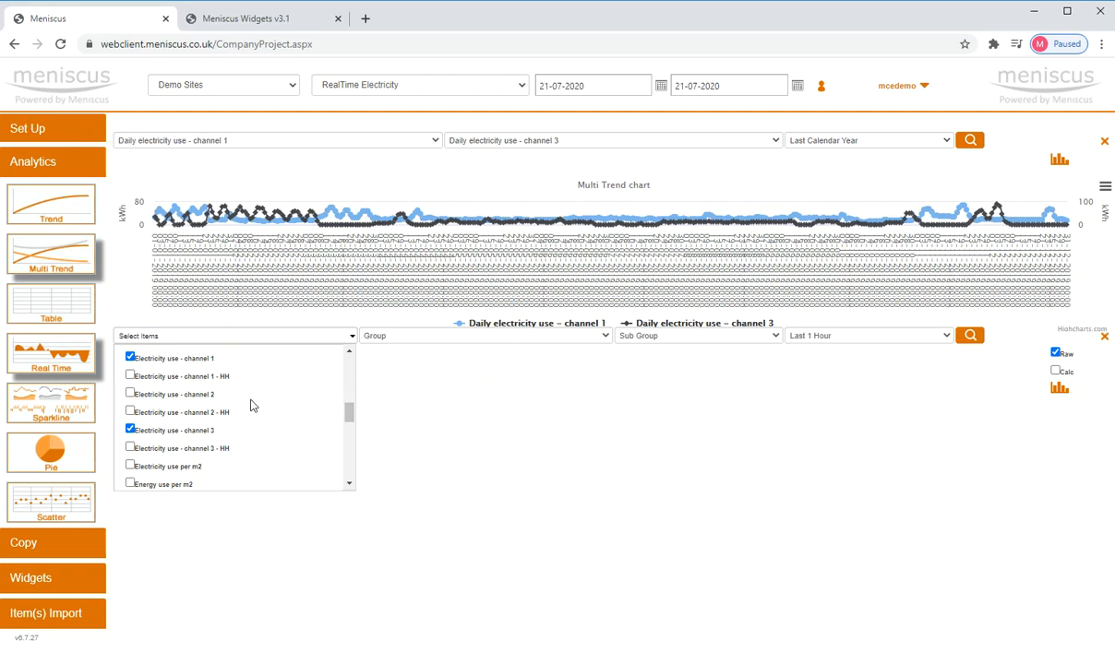
{"action": "left_click", "coordinate": [891, 335]}
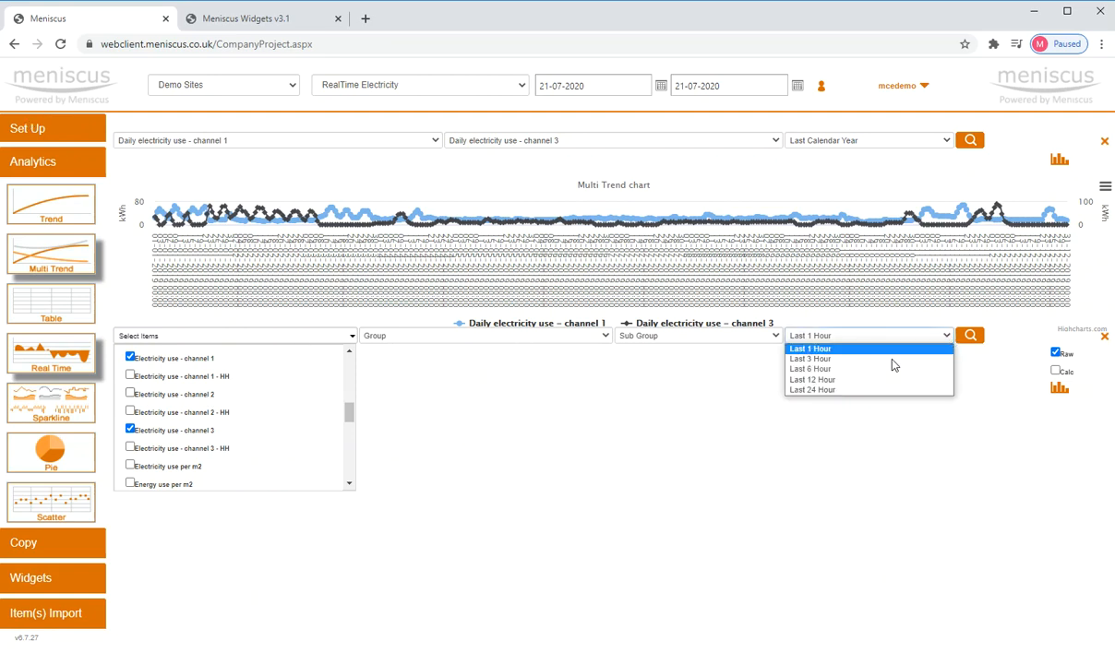
{"action": "left_click", "coordinate": [849, 380]}
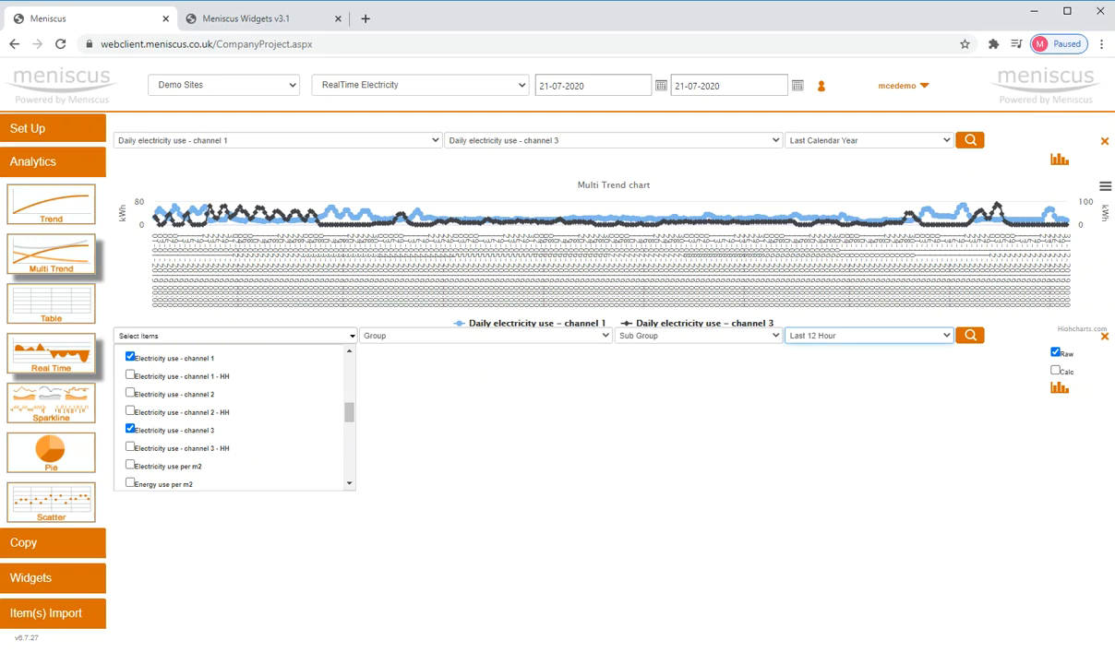
{"action": "left_click", "coordinate": [971, 336]}
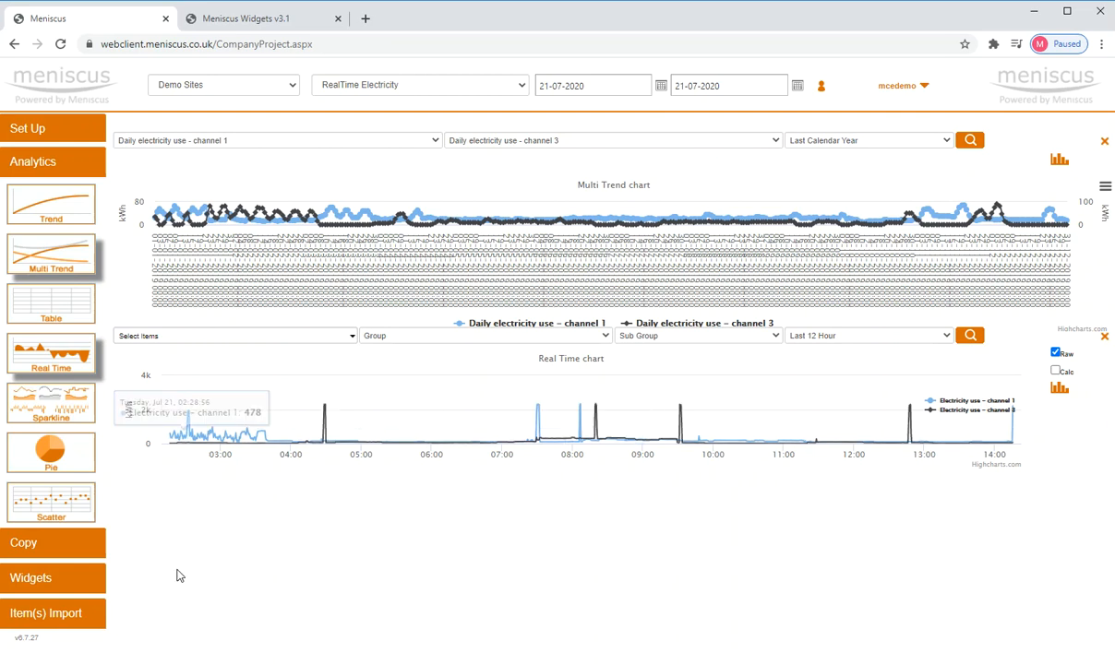
Add a Pie chart for the Reporting group, Daily sub group and kWh unit, and generate it for the Last Calendar Year.
{"action": "left_click", "coordinate": [57, 455]}
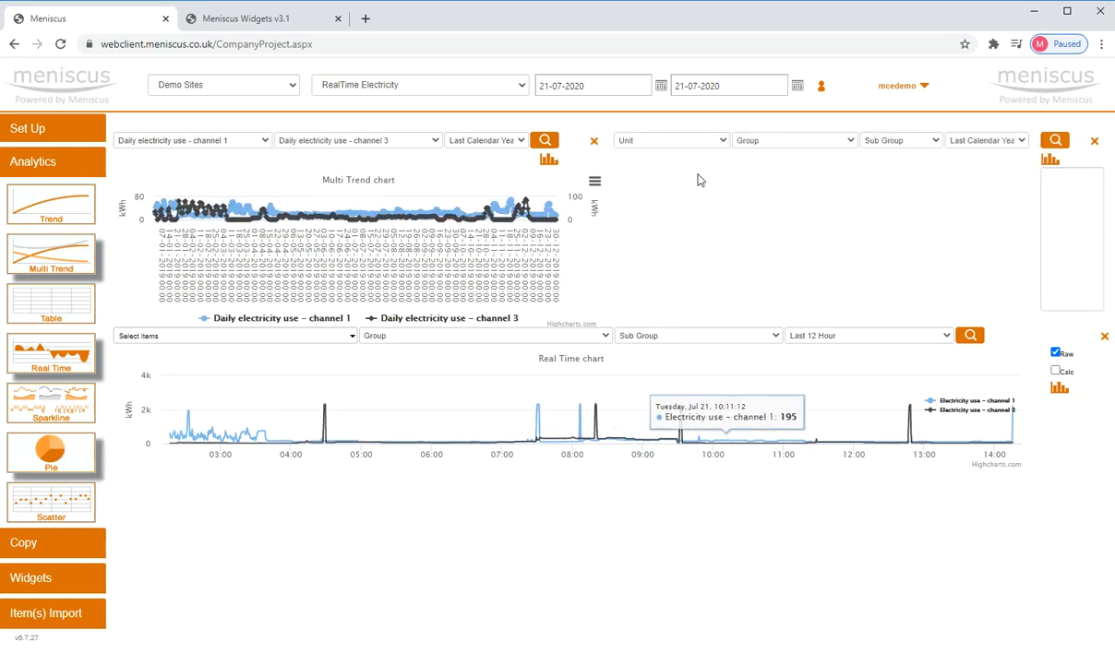
{"action": "left_click", "coordinate": [813, 144]}
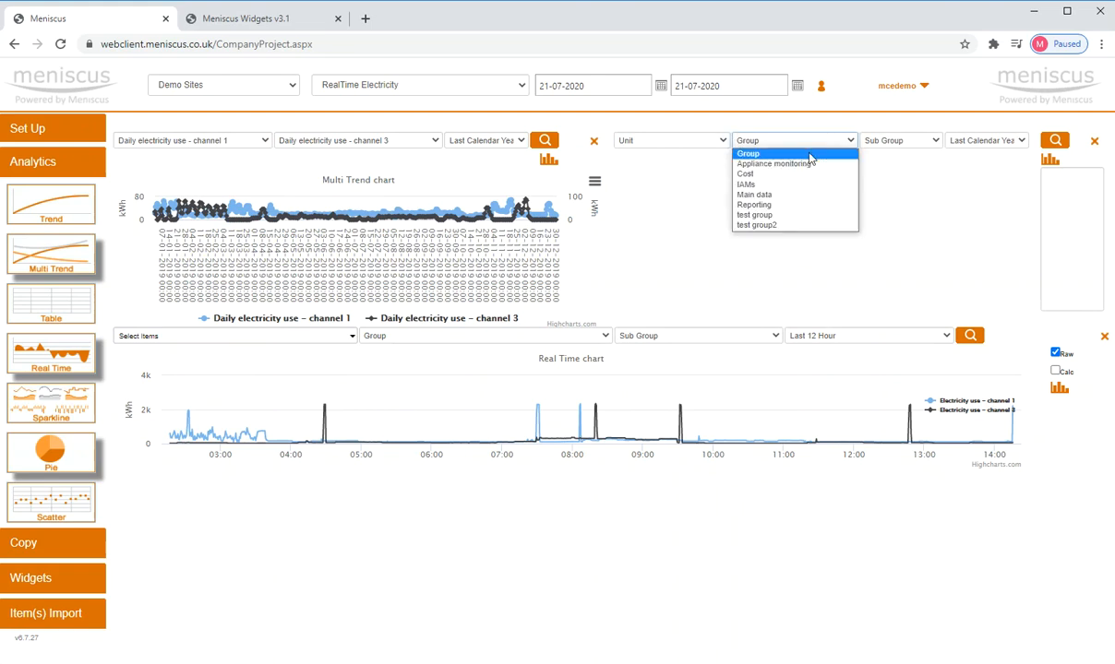
{"action": "left_click", "coordinate": [757, 204]}
{"action": "left_click", "coordinate": [935, 143]}
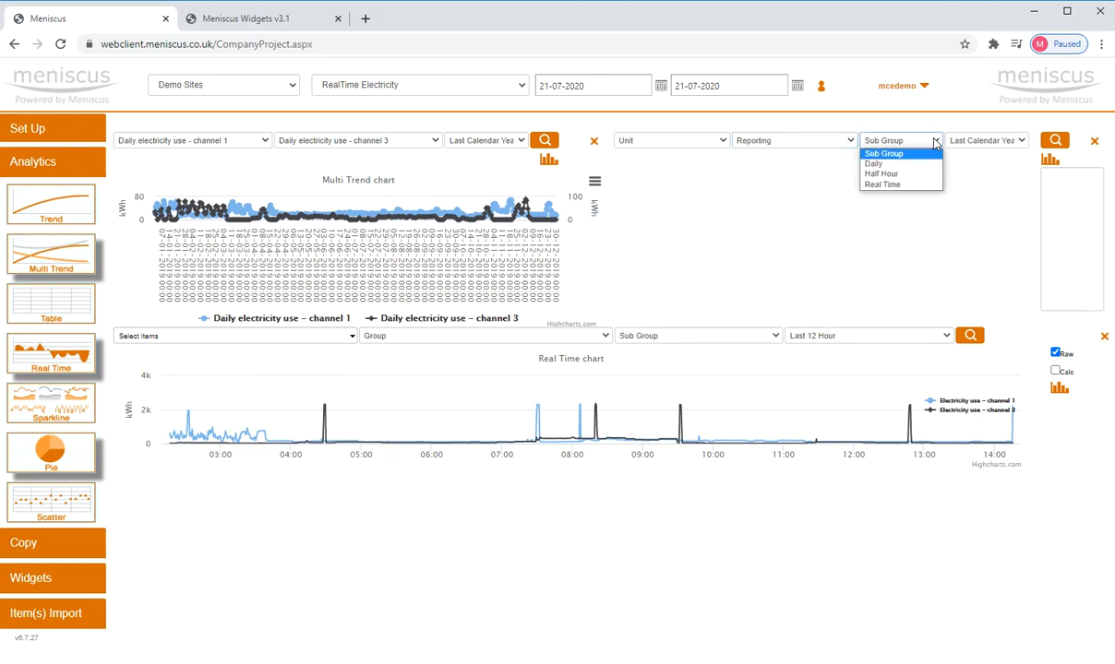
{"action": "left_click", "coordinate": [872, 163]}
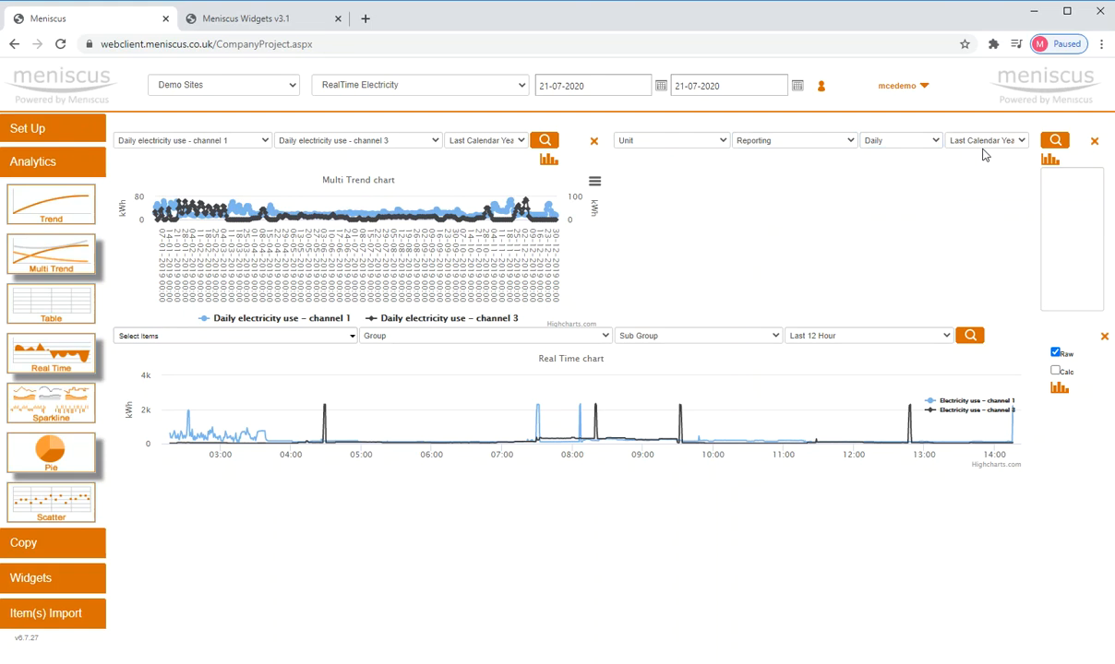
{"action": "left_click", "coordinate": [691, 141]}
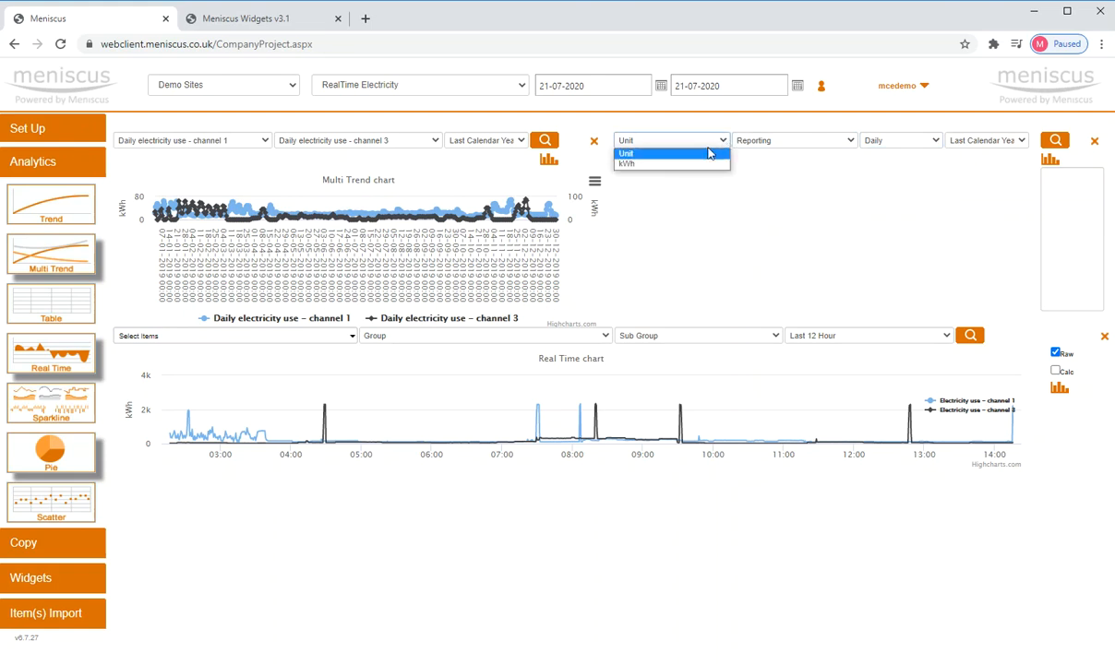
{"action": "left_click", "coordinate": [691, 163]}
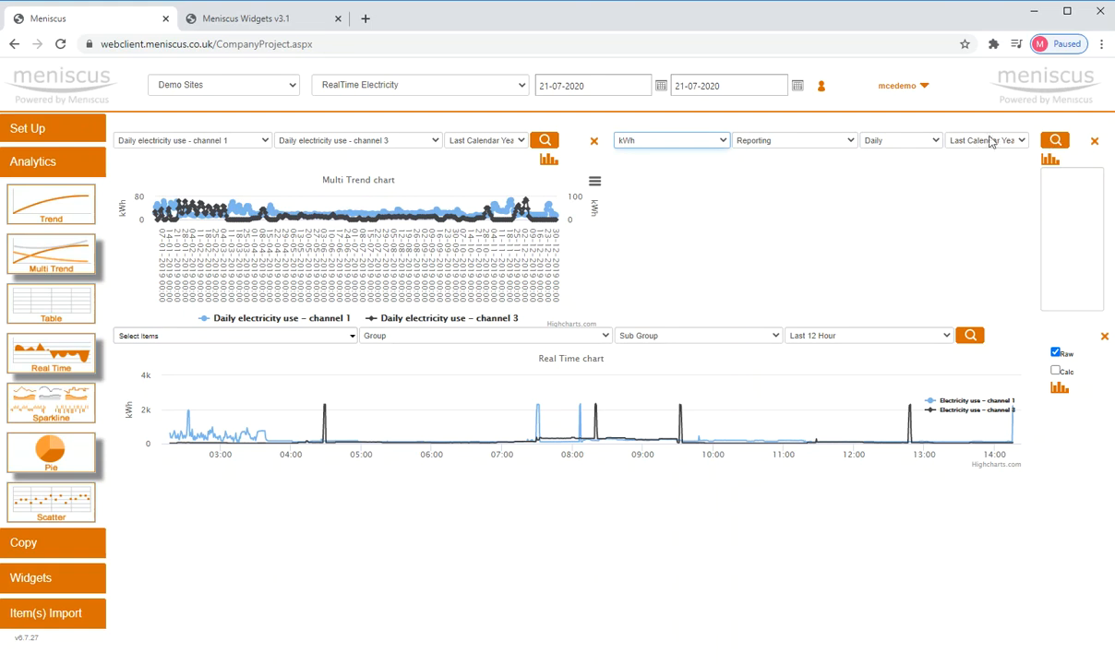
{"action": "left_click", "coordinate": [1055, 141]}
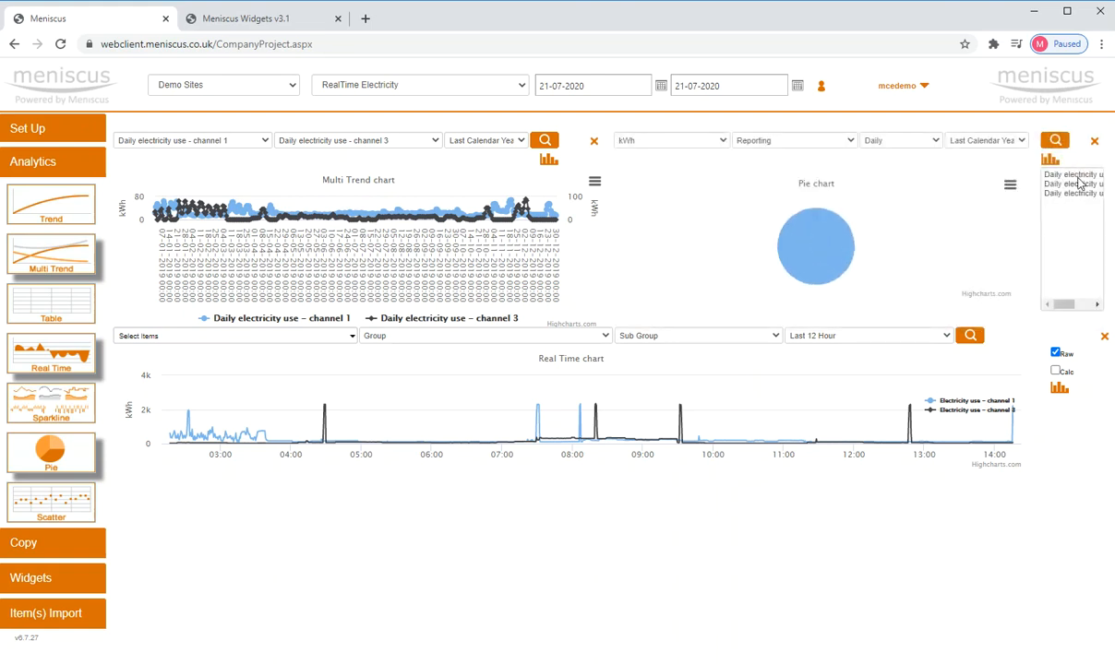
Set the Pie chart's period to Last 6 Months, regenerate it and inspect its slices.
{"action": "left_click", "coordinate": [1074, 303]}
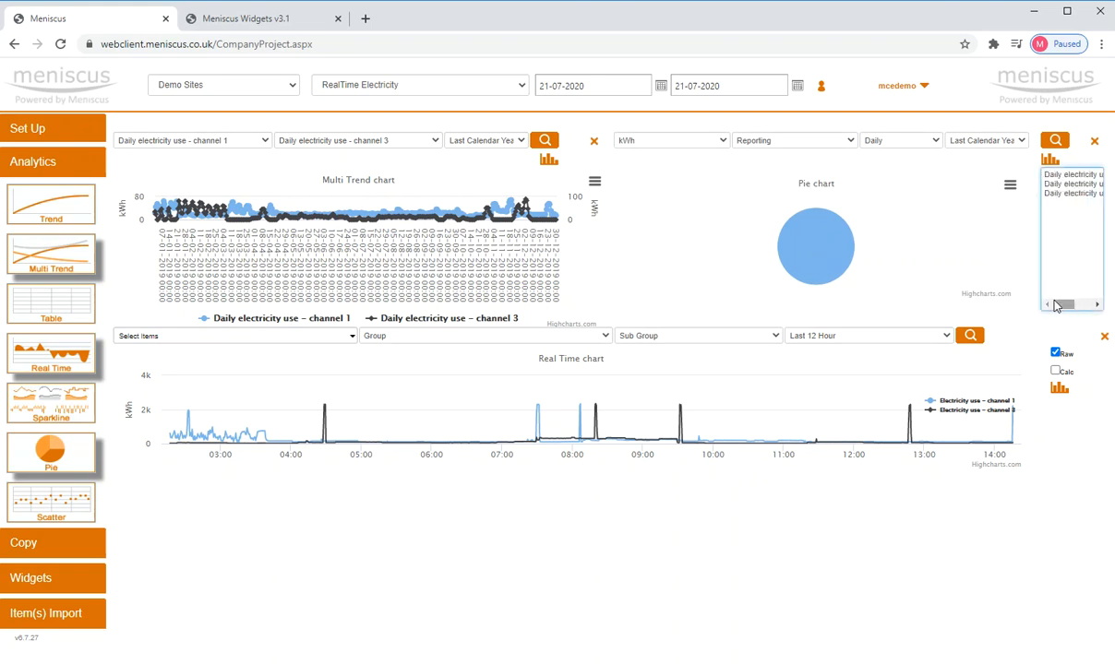
{"action": "left_click", "coordinate": [1008, 146]}
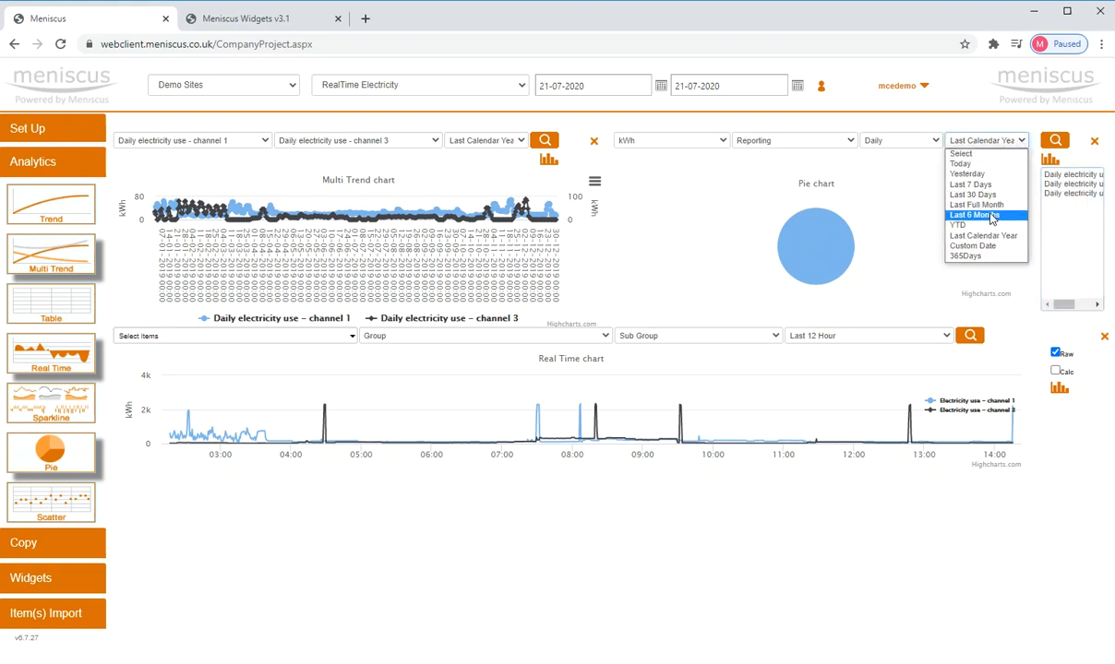
{"action": "left_click", "coordinate": [980, 212]}
{"action": "left_click", "coordinate": [1059, 142]}
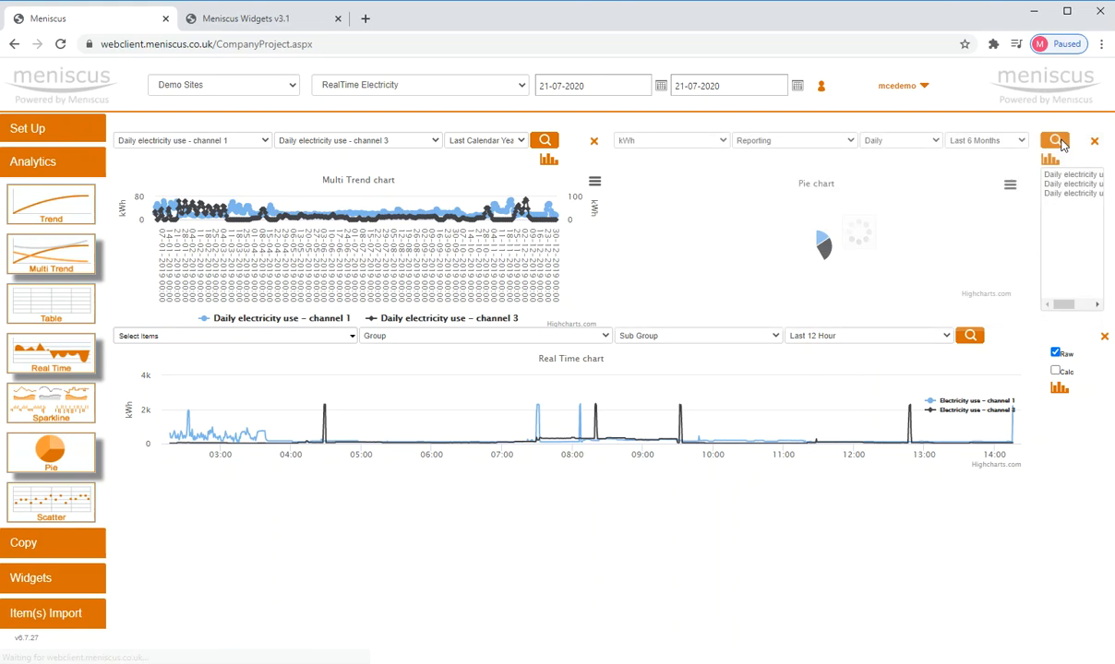
{"action": "mouse_move", "coordinate": [923, 238]}
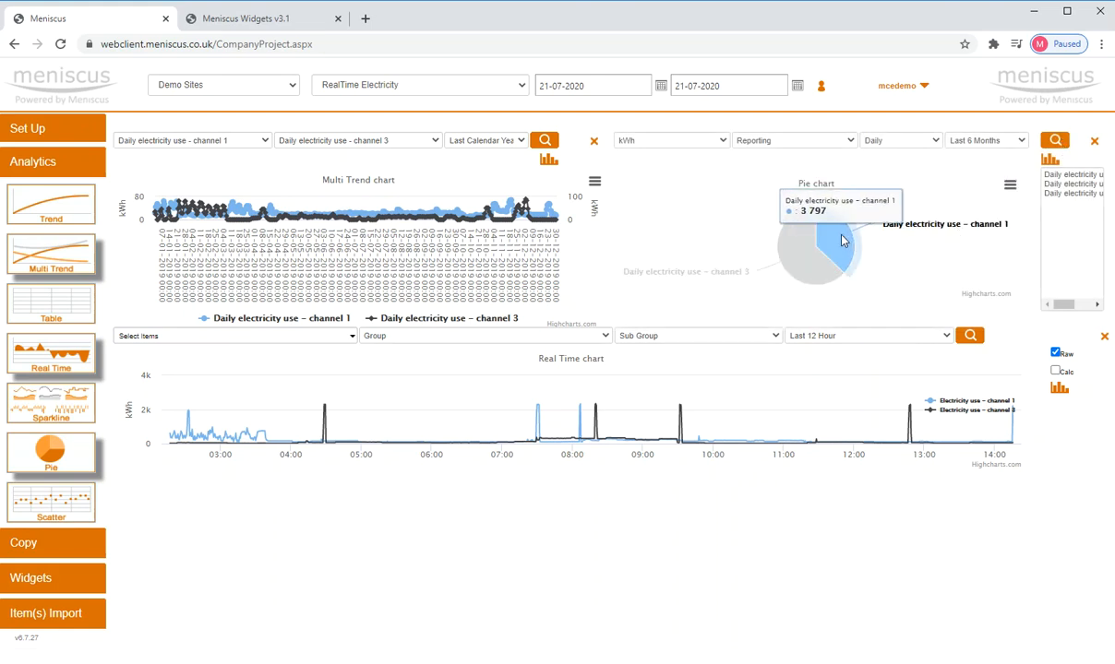
{"action": "mouse_move", "coordinate": [786, 274]}
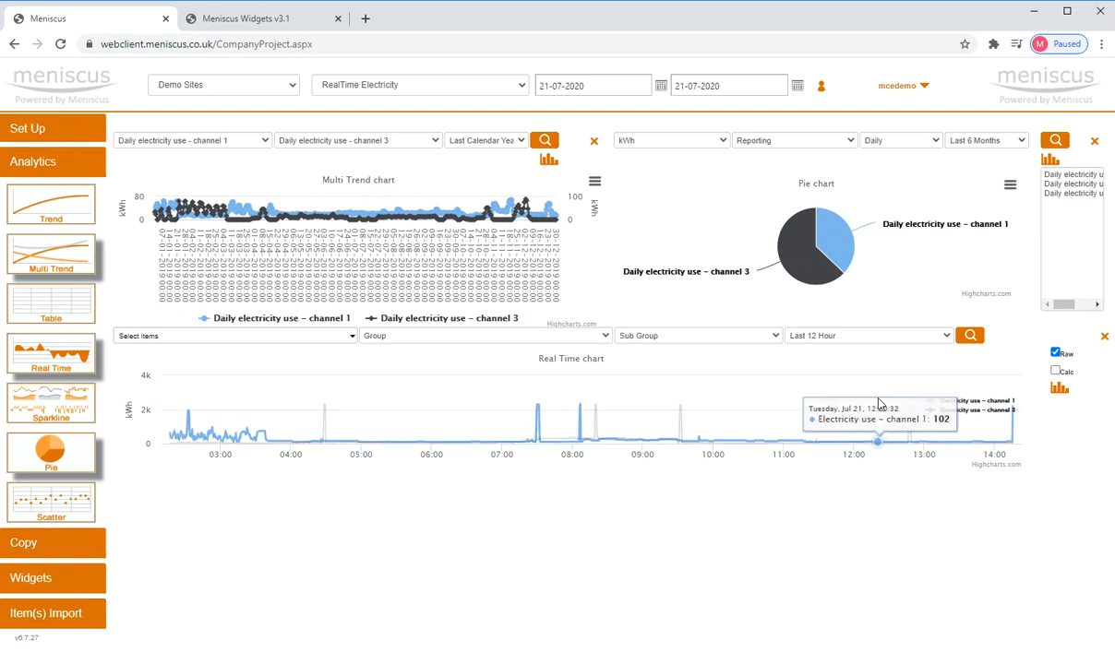
Add a Sparkline chart and select 3 hour moving average electricity use and Daily electricity use - channel 1.
{"action": "left_click", "coordinate": [27, 404]}
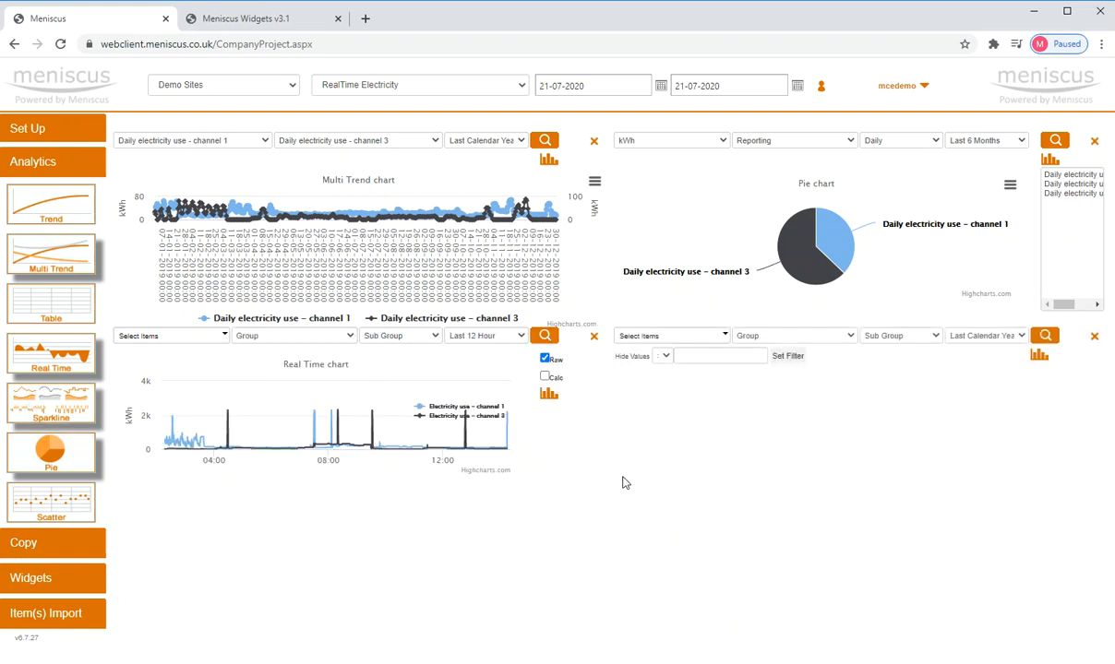
{"action": "left_click", "coordinate": [726, 338]}
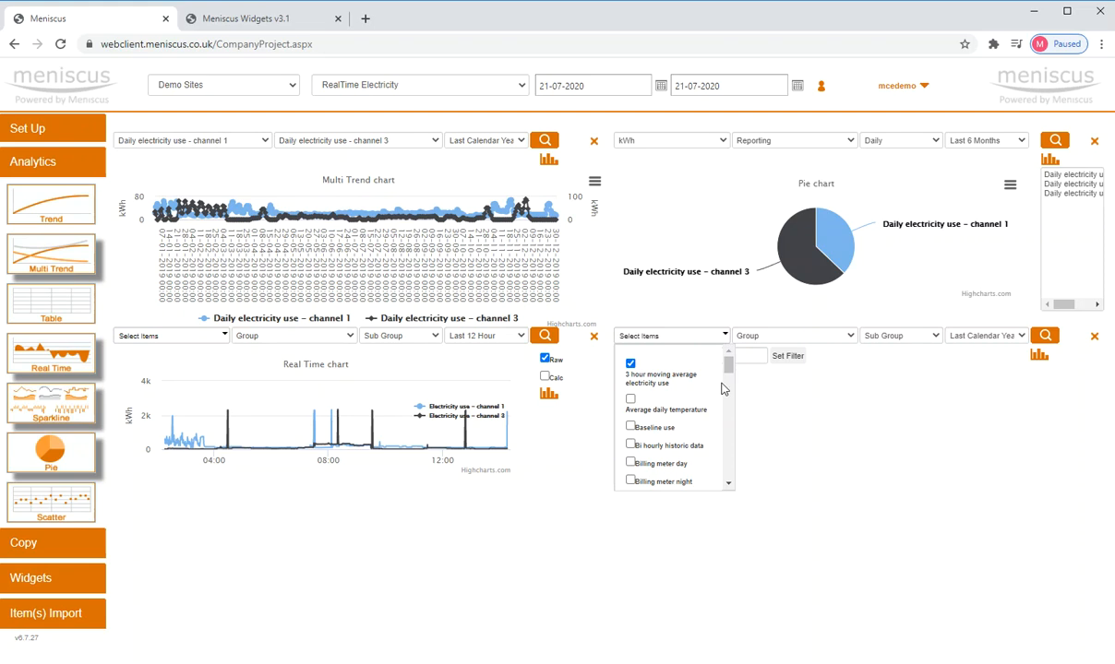
{"action": "left_click", "coordinate": [630, 426]}
{"action": "left_click_drag", "start_coordinate": [729, 374], "coordinate": [729, 387]}
{"action": "left_click", "coordinate": [630, 437]}
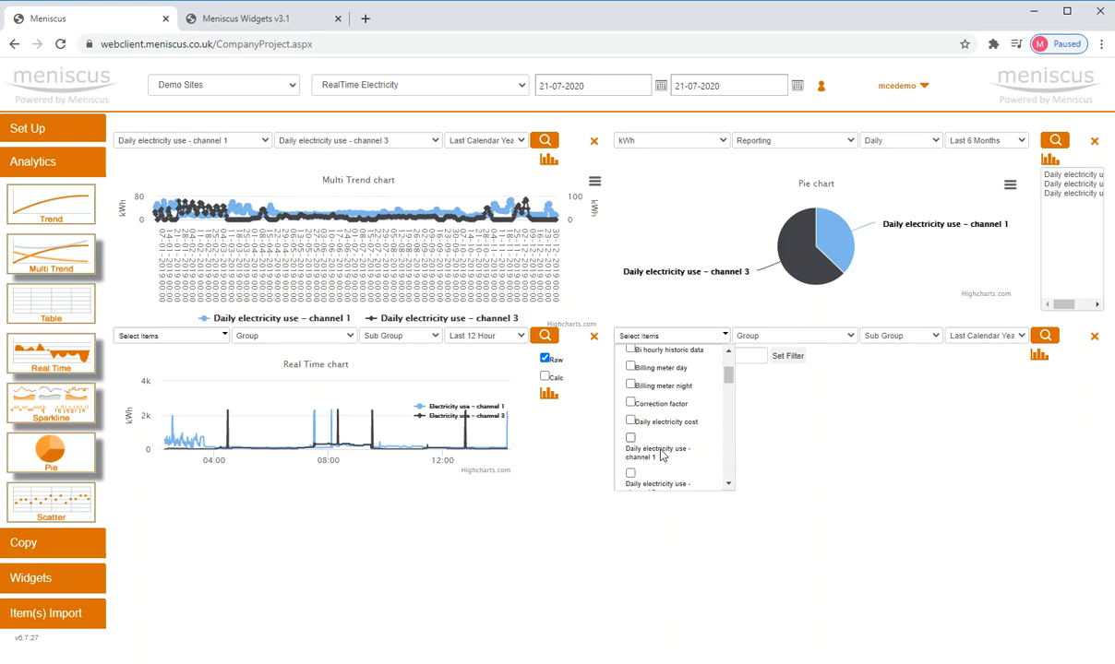
Add Daily electricity use - channel 3 and Day use to the Sparkline chart's selected items.
{"action": "left_click", "coordinate": [730, 484]}
{"action": "left_click", "coordinate": [729, 485]}
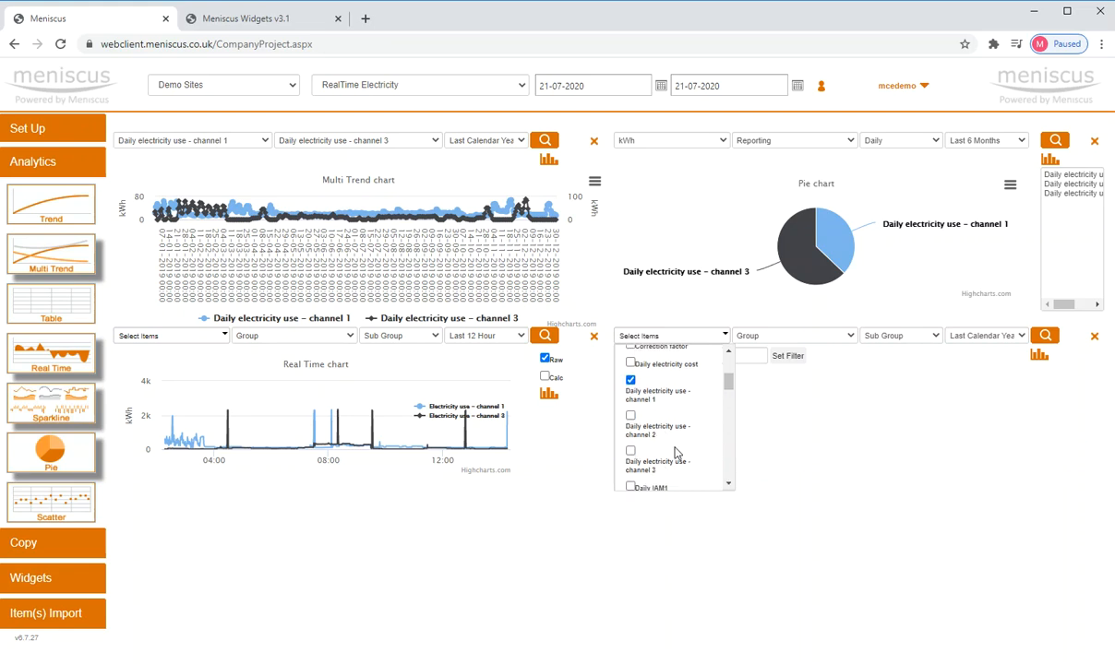
{"action": "left_click", "coordinate": [630, 451]}
{"action": "scroll", "coordinate": [729, 486], "scroll_direction": "down", "scroll_amount": 5}
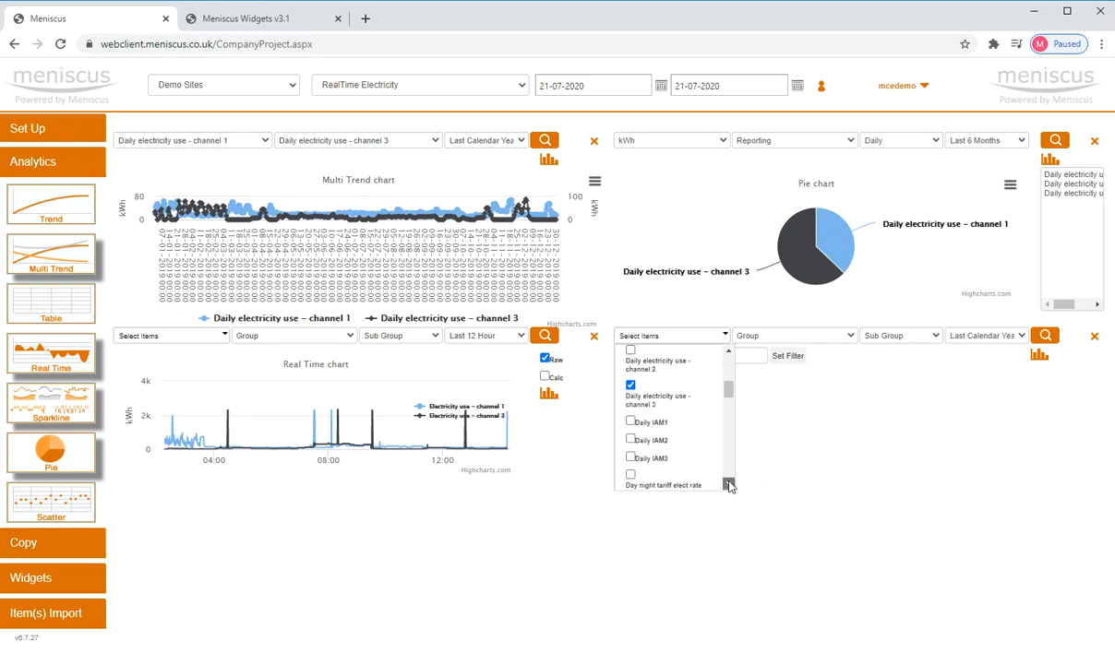
{"action": "left_click", "coordinate": [631, 366]}
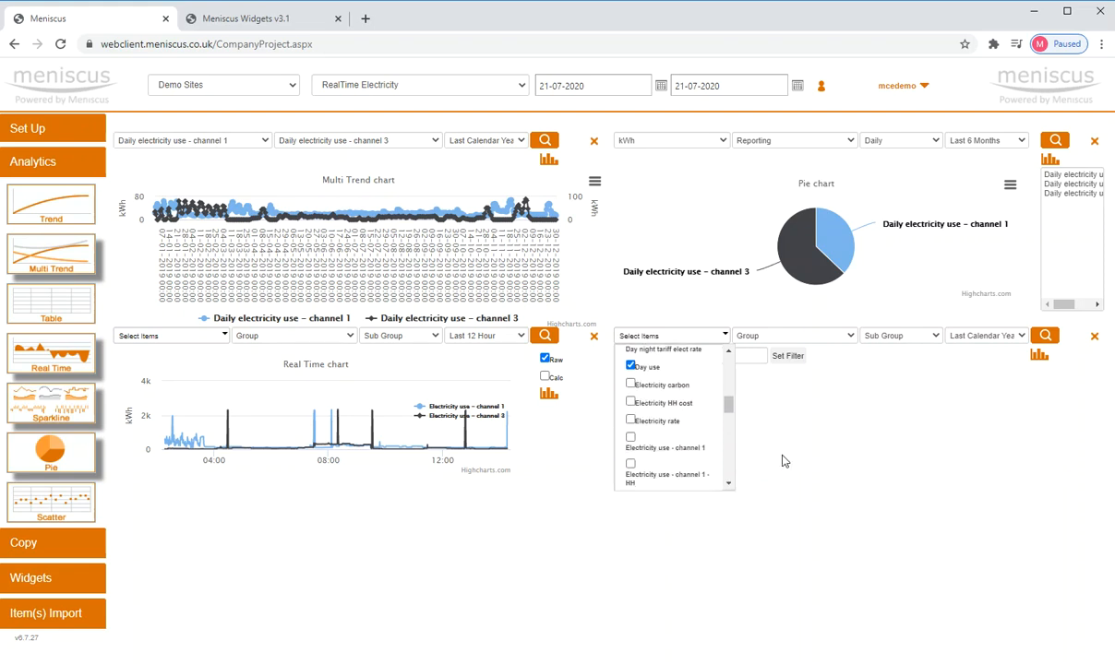
Set the Sparkline chart's period to Last 30 Days, generate it and look through the sparklines of all selected items.
{"action": "left_click", "coordinate": [1015, 340]}
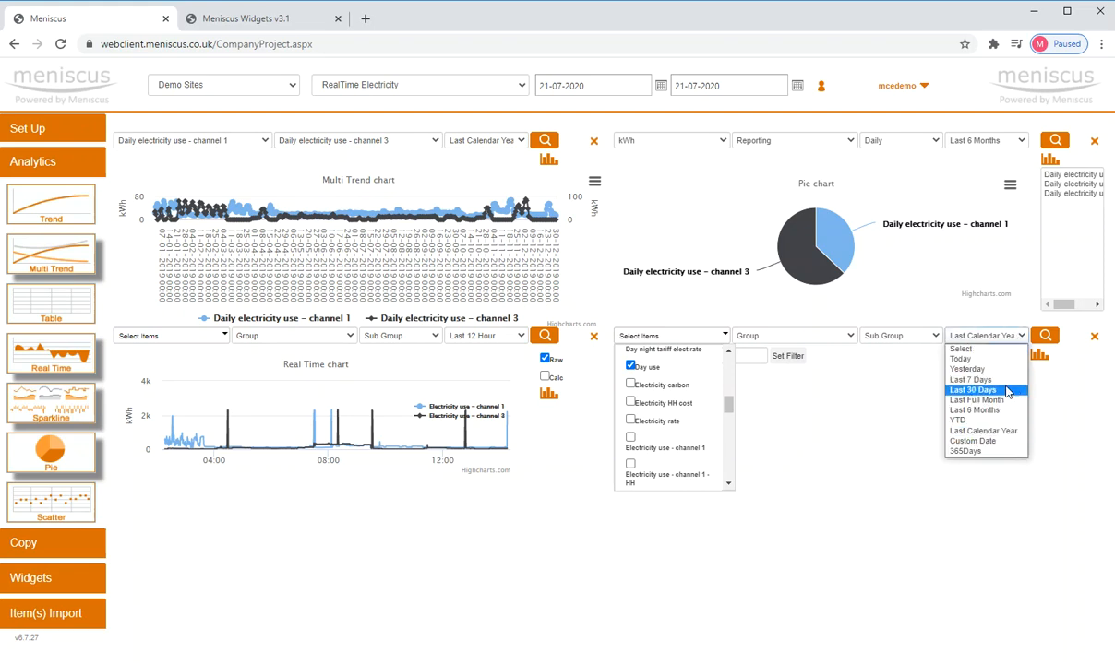
{"action": "left_click", "coordinate": [952, 371]}
{"action": "left_click", "coordinate": [1044, 336]}
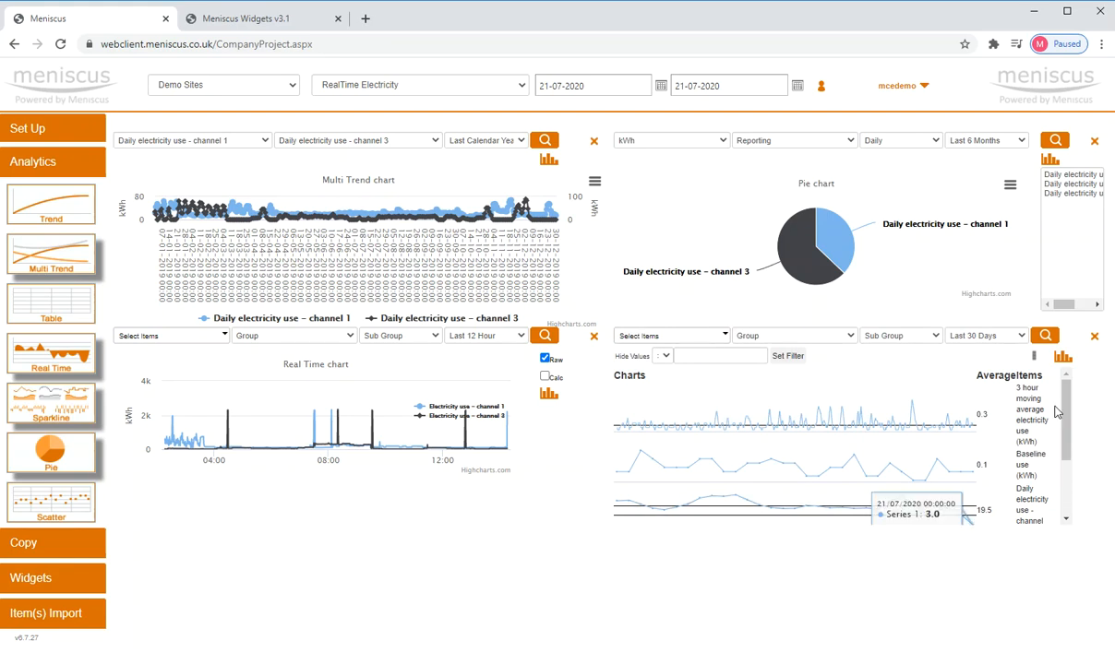
{"action": "left_click_drag", "start_coordinate": [1069, 400], "coordinate": [1069, 475]}
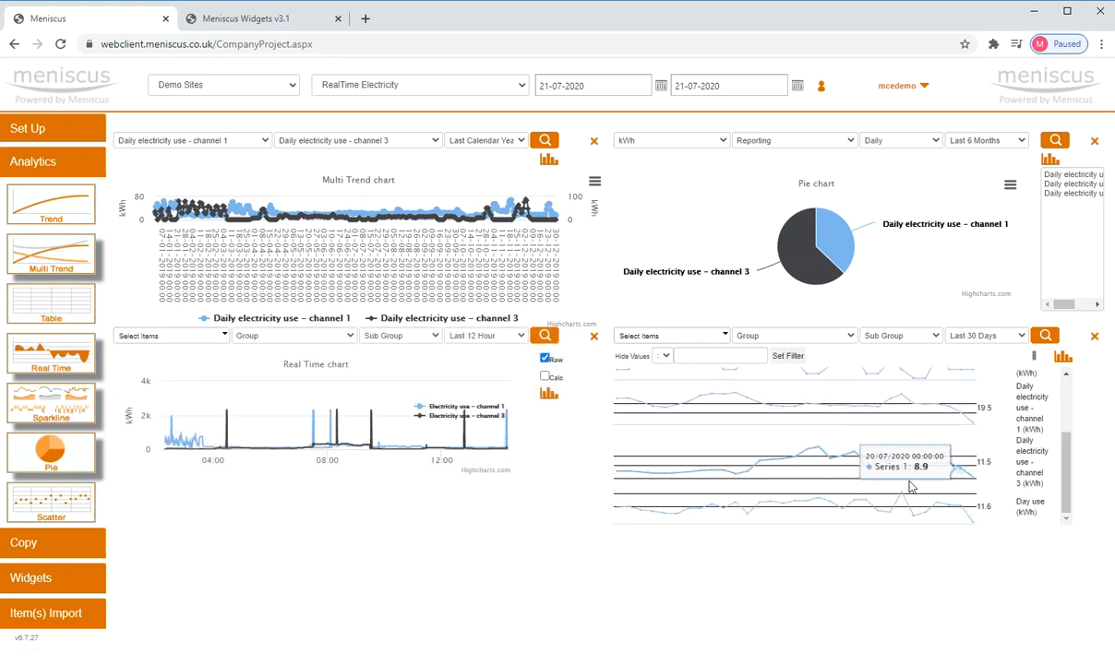
{"action": "left_click_drag", "start_coordinate": [1067, 471], "coordinate": [1068, 398]}
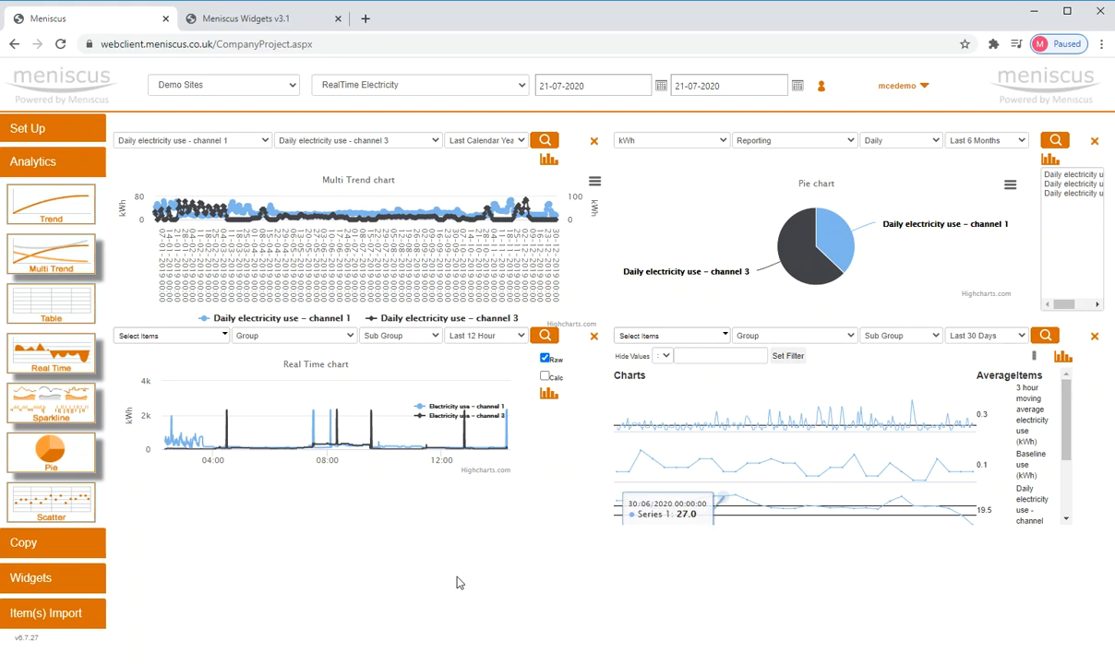
Remove the Real Time, Multi Trend and Pie charts from the dashboard, leaving only the Sparkline chart.
{"action": "left_click", "coordinate": [593, 336]}
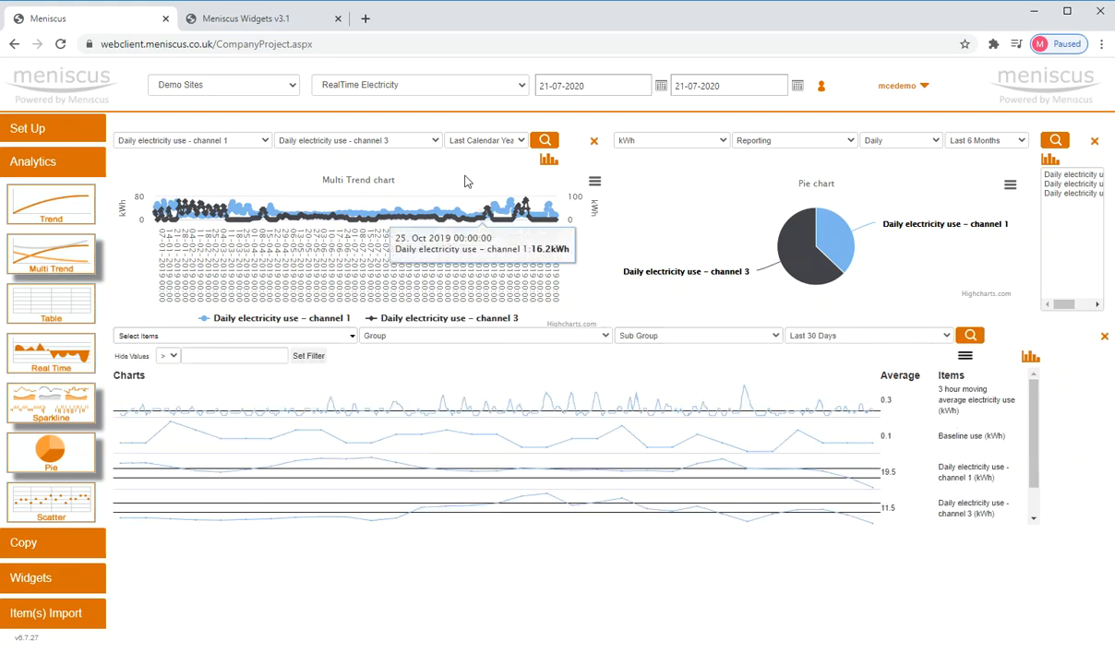
{"action": "left_click", "coordinate": [593, 141]}
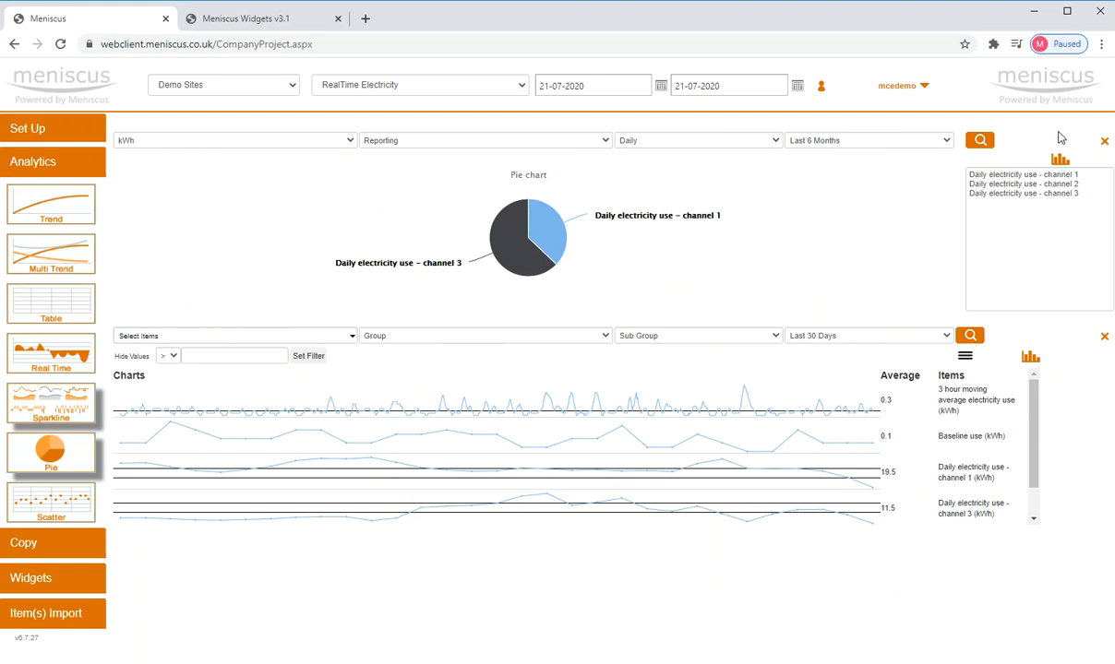
{"action": "left_click", "coordinate": [1104, 141]}
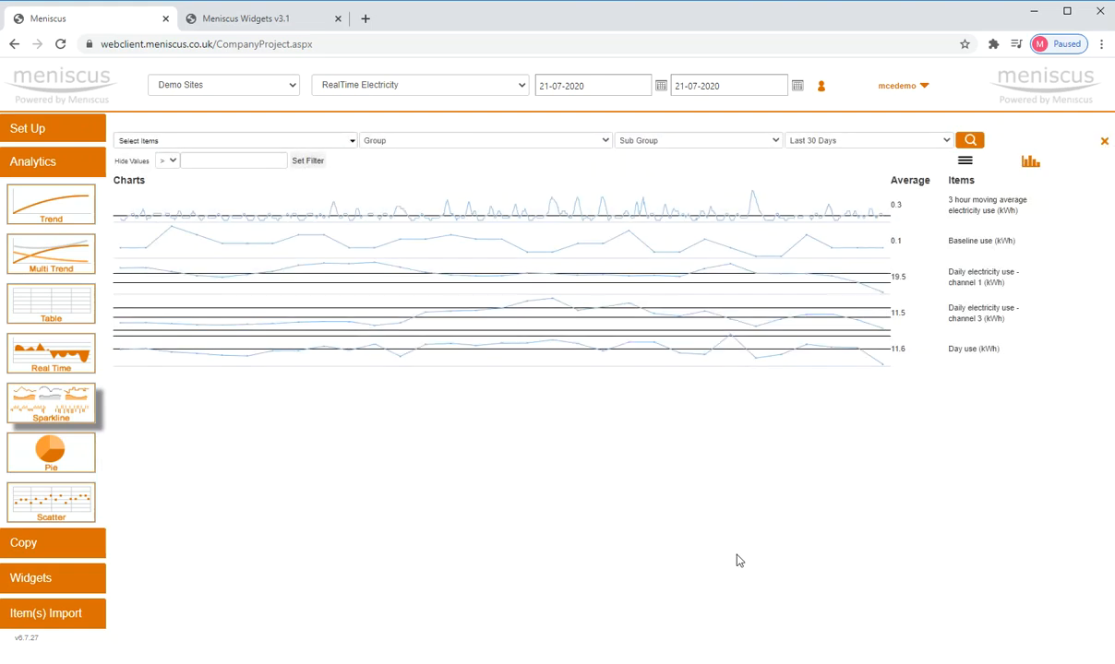